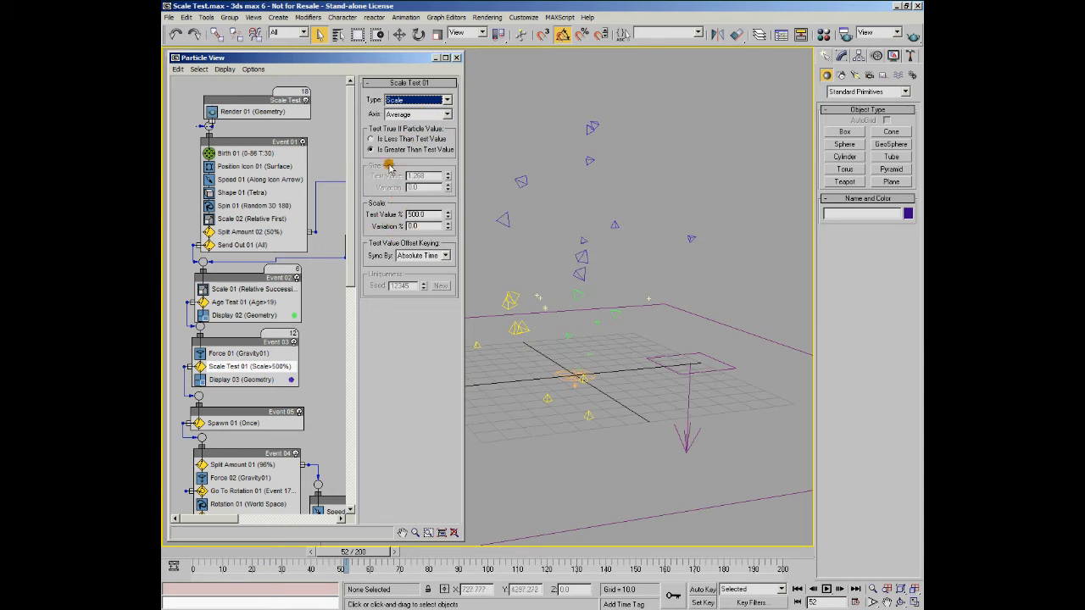
Step: Set Scale Test 01's type to PreScale Size, check Shape 01's settings, and set the test's size variation to 1.77
{"action": "left_click", "coordinate": [449, 101]}
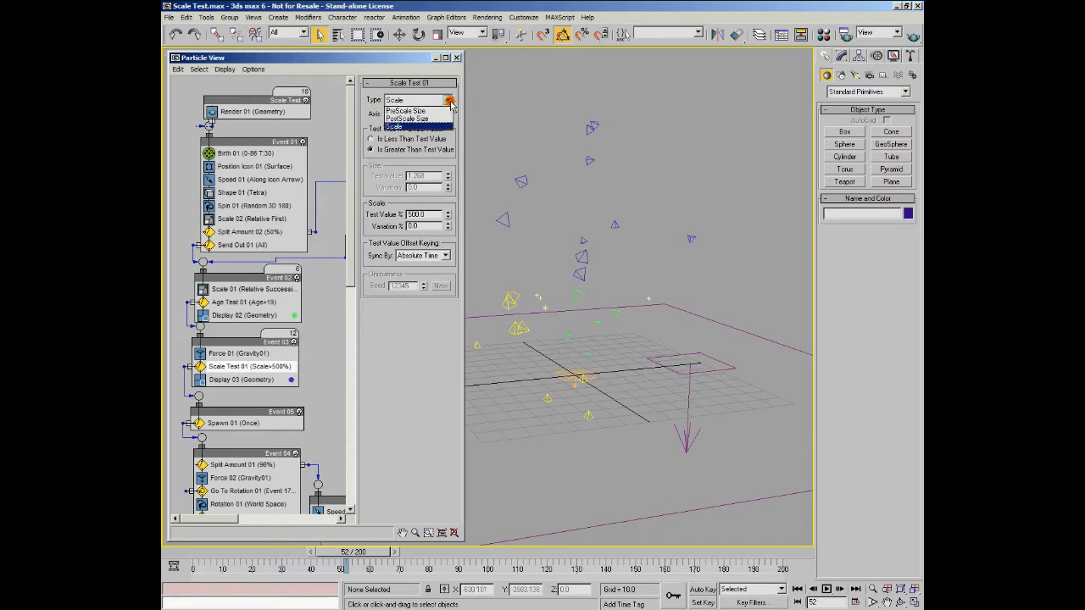
{"action": "left_click", "coordinate": [406, 111]}
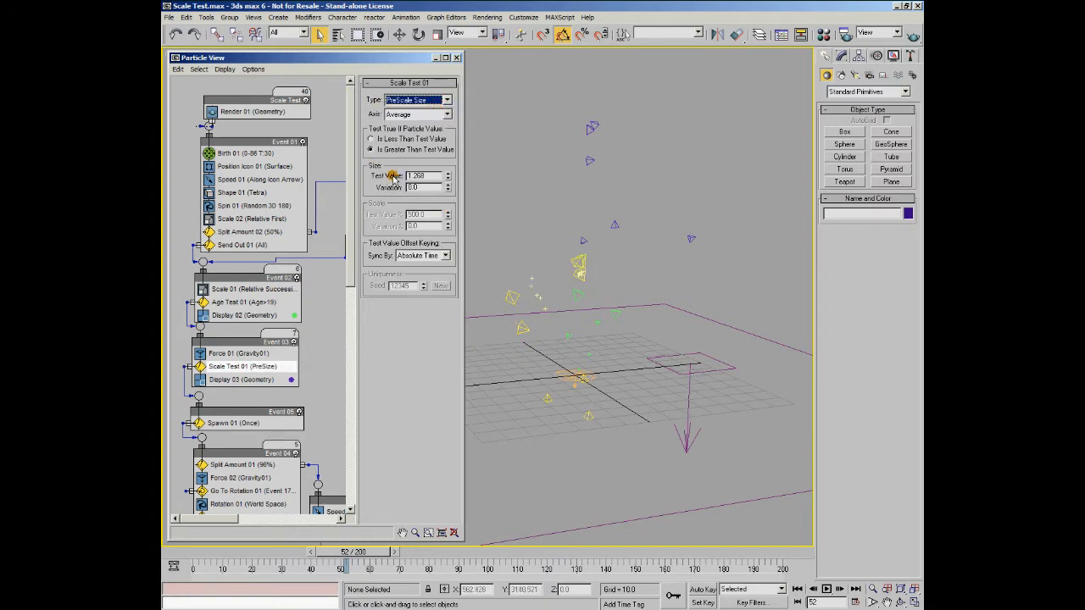
{"action": "left_click", "coordinate": [411, 203]}
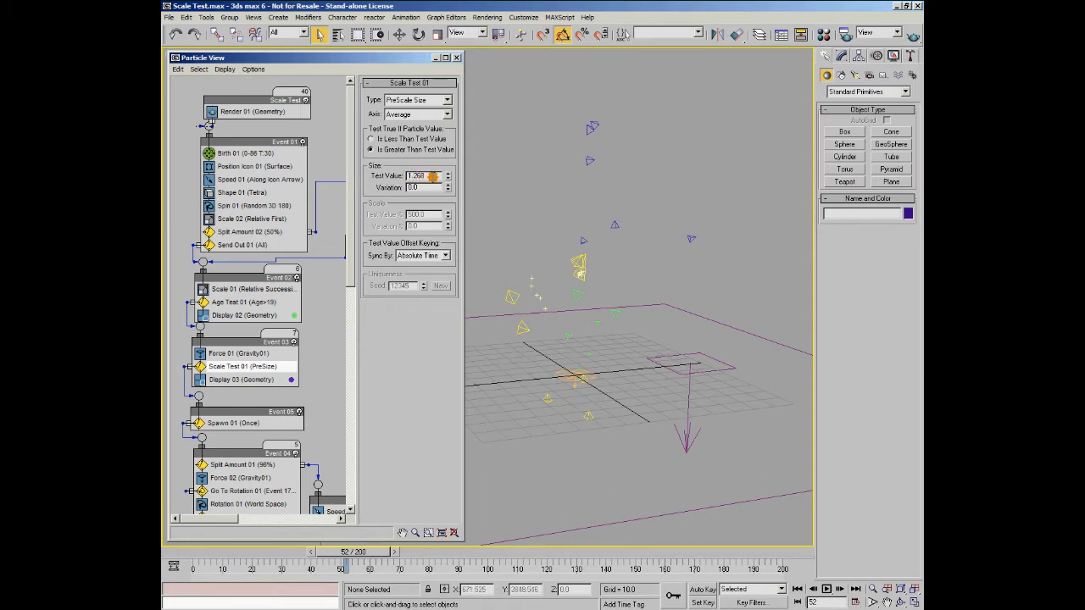
{"action": "left_click", "coordinate": [253, 193]}
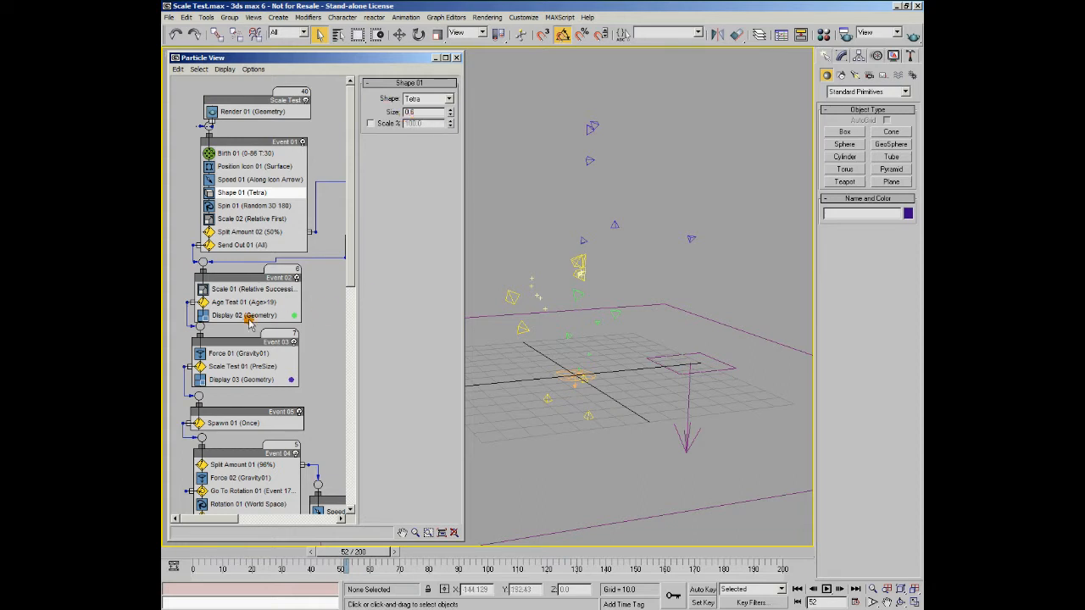
{"action": "left_click", "coordinate": [240, 365]}
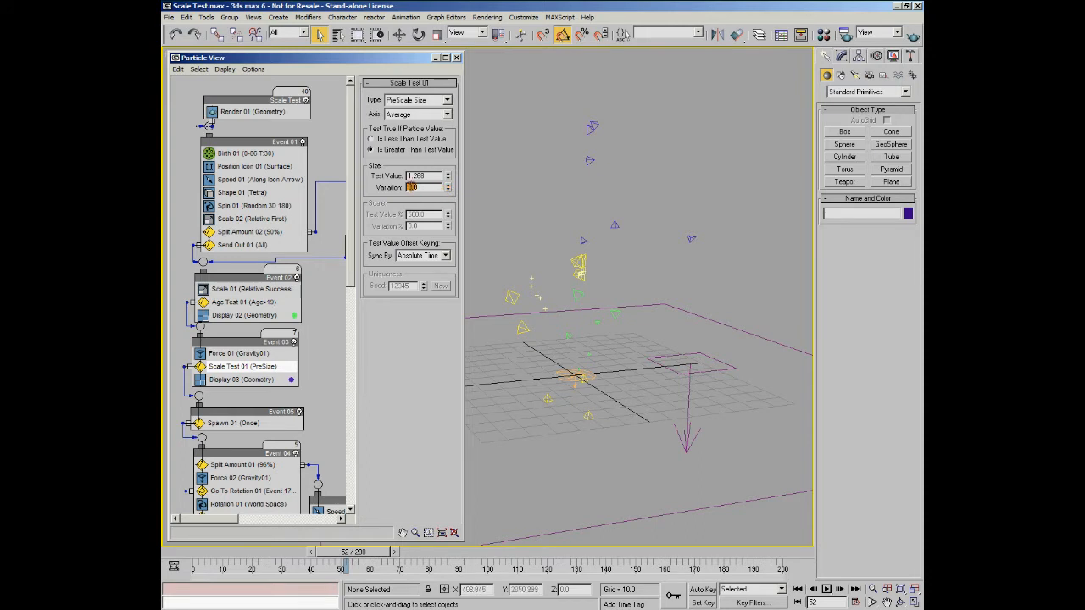
{"action": "left_click_drag", "start_coordinate": [447, 187], "coordinate": [449, 175]}
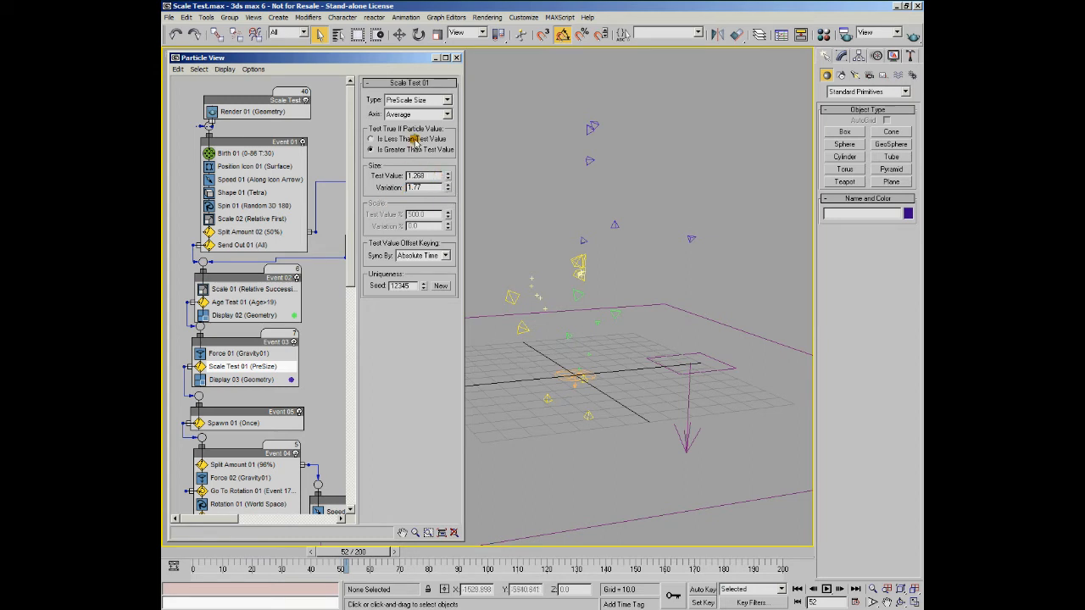
Step: Switch the Scale Test 01 type to Scale and review its Sync By options without changing the choice
{"action": "left_click", "coordinate": [447, 103]}
{"action": "left_click", "coordinate": [407, 133]}
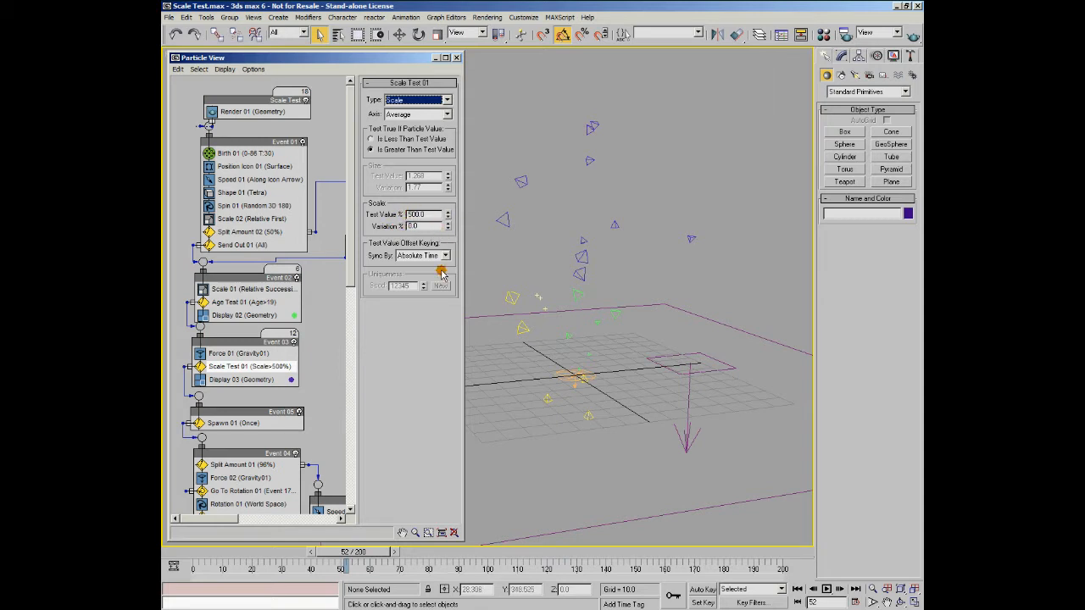
{"action": "double_click", "coordinate": [411, 226]}
{"action": "left_click", "coordinate": [445, 255]}
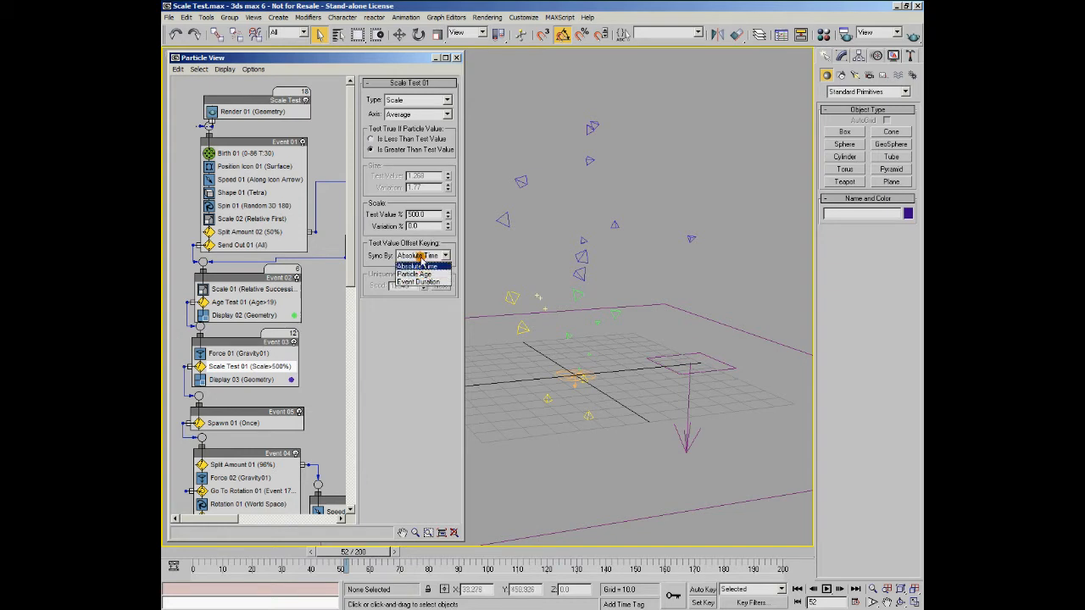
{"action": "left_click", "coordinate": [391, 231]}
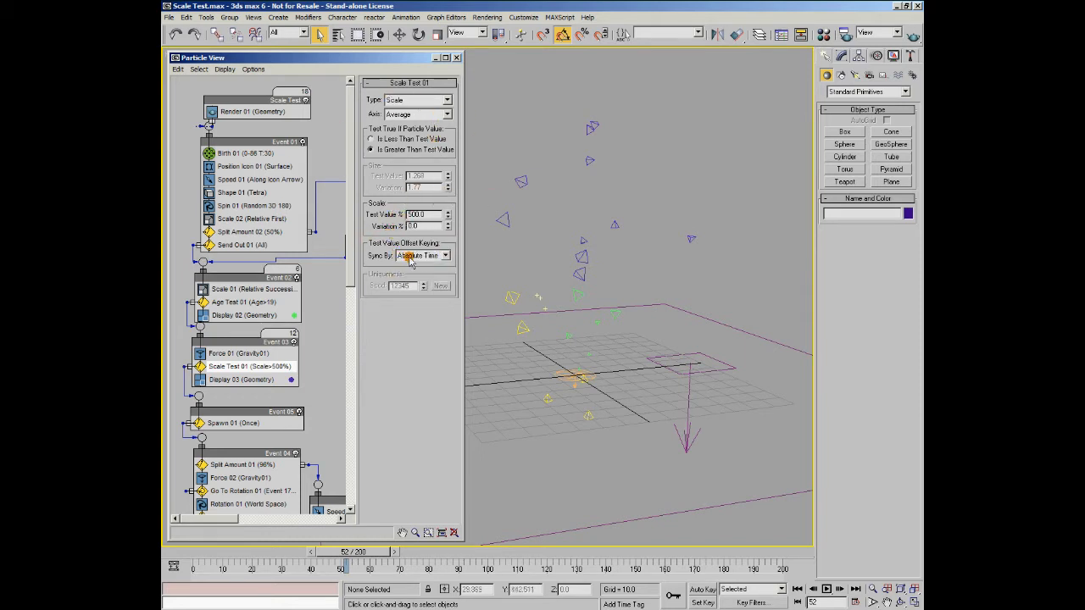
Step: Set Scale Test 01's type to PostScale Size, with a size test value of 1.255 and variation 0.0
{"action": "double_click", "coordinate": [412, 215]}
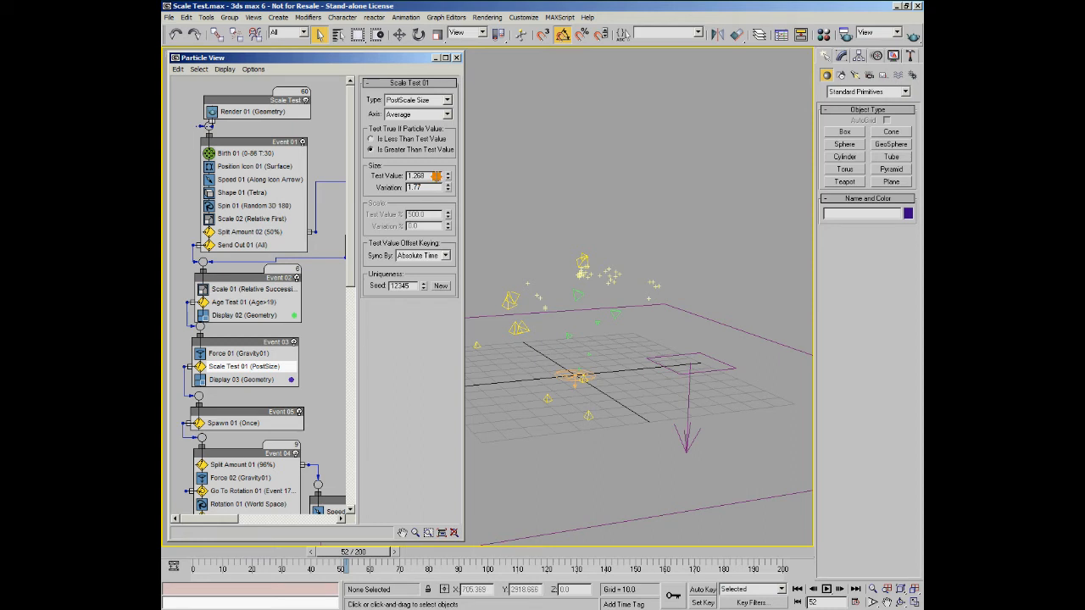
{"action": "left_click_drag", "start_coordinate": [435, 175], "coordinate": [407, 175]}
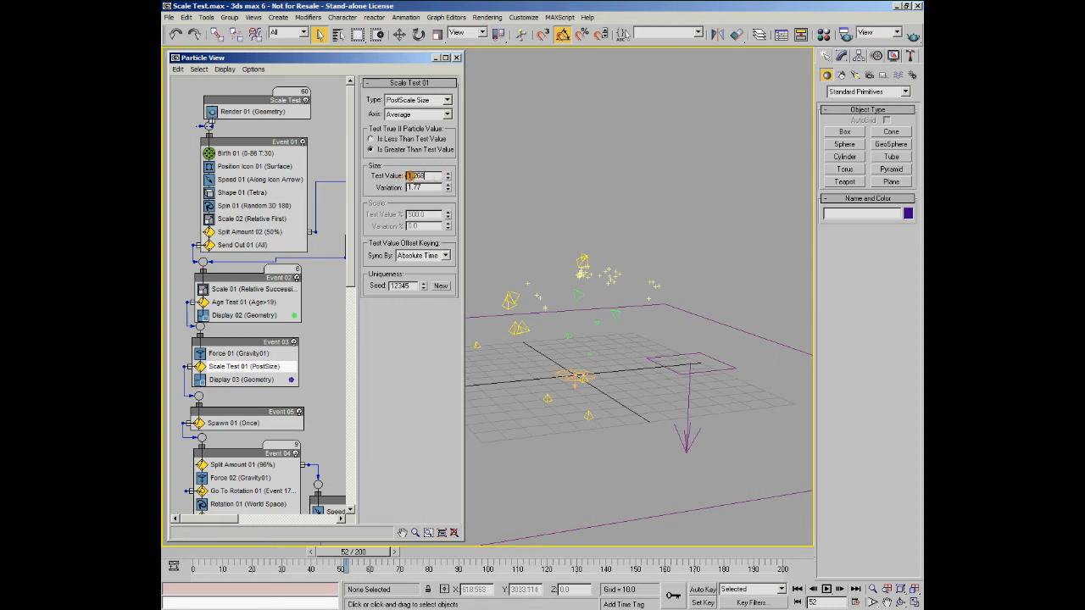
{"action": "right_click", "coordinate": [447, 187]}
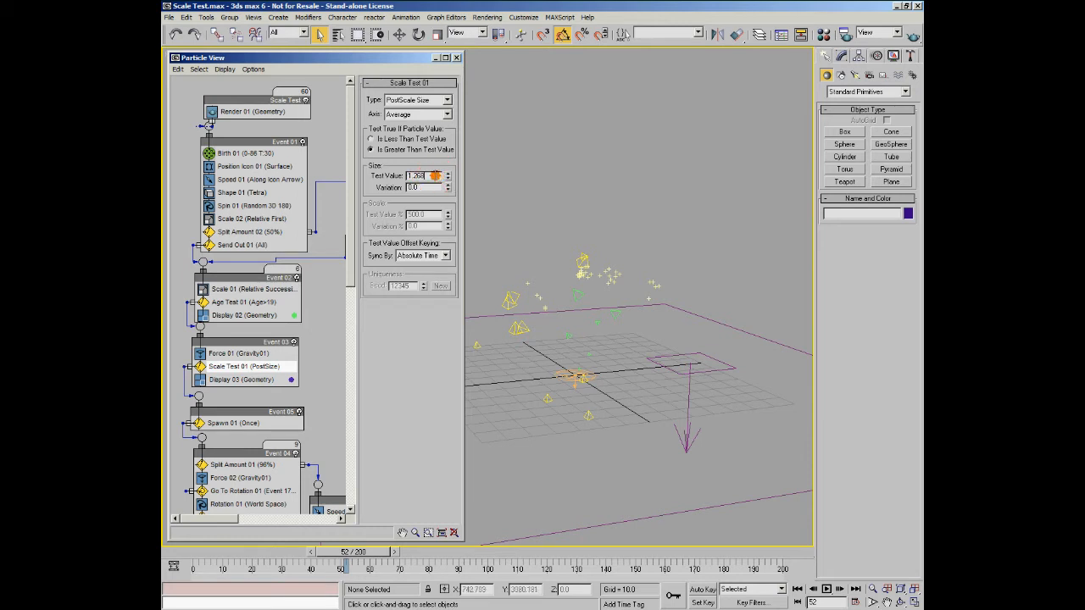
{"action": "left_click", "coordinate": [447, 174]}
{"action": "left_click_drag", "start_coordinate": [449, 175], "coordinate": [449, 174]}
Step: Rewind to frame 0, play the particle animation, and stop it around frame 33
{"action": "left_click", "coordinate": [184, 553]}
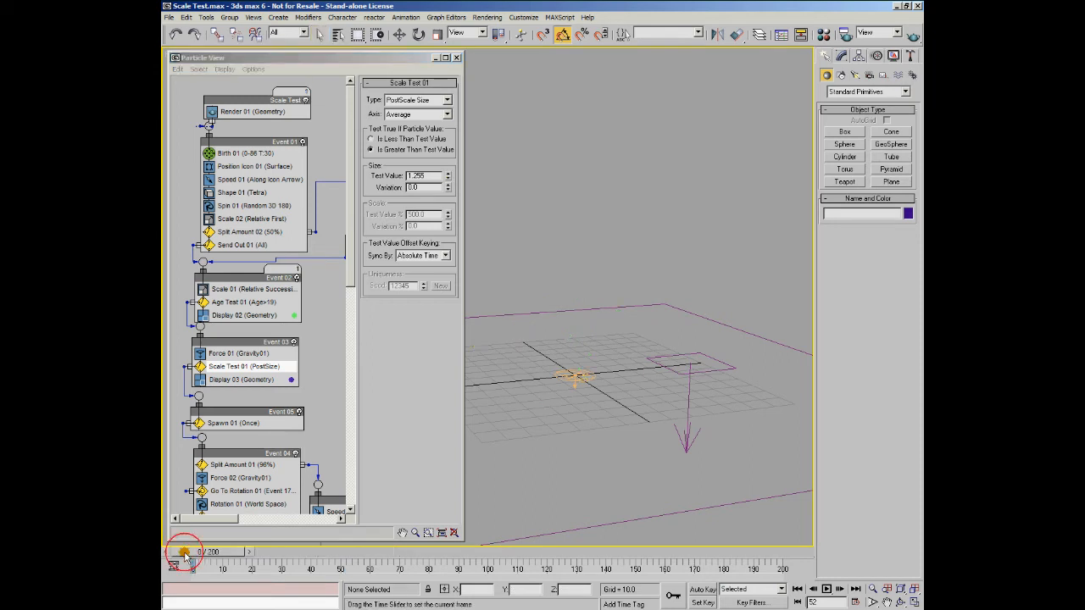
{"action": "left_click", "coordinate": [827, 590]}
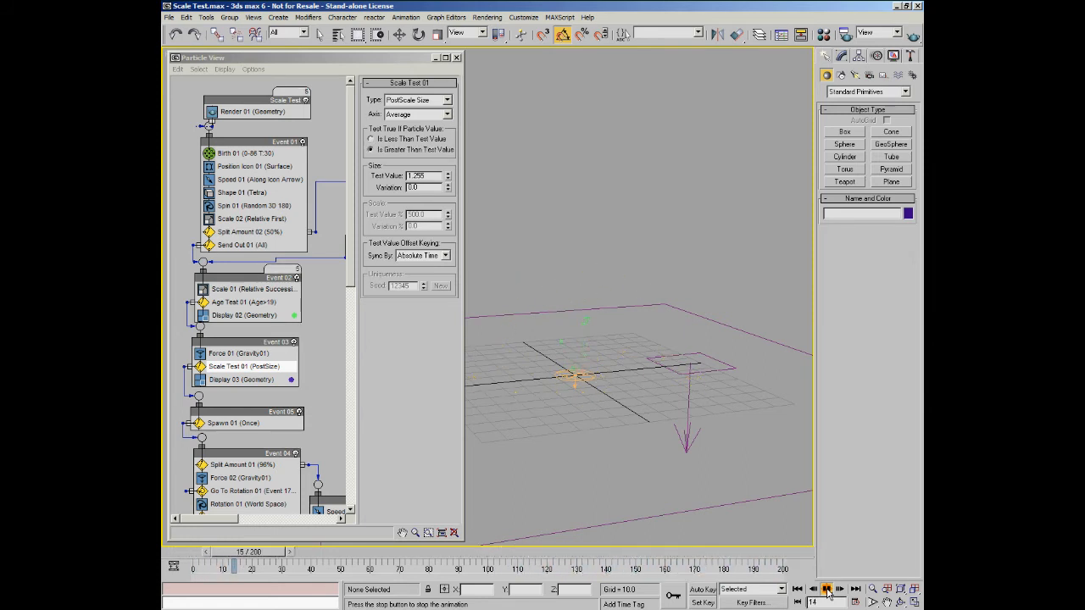
{"action": "left_click", "coordinate": [828, 590]}
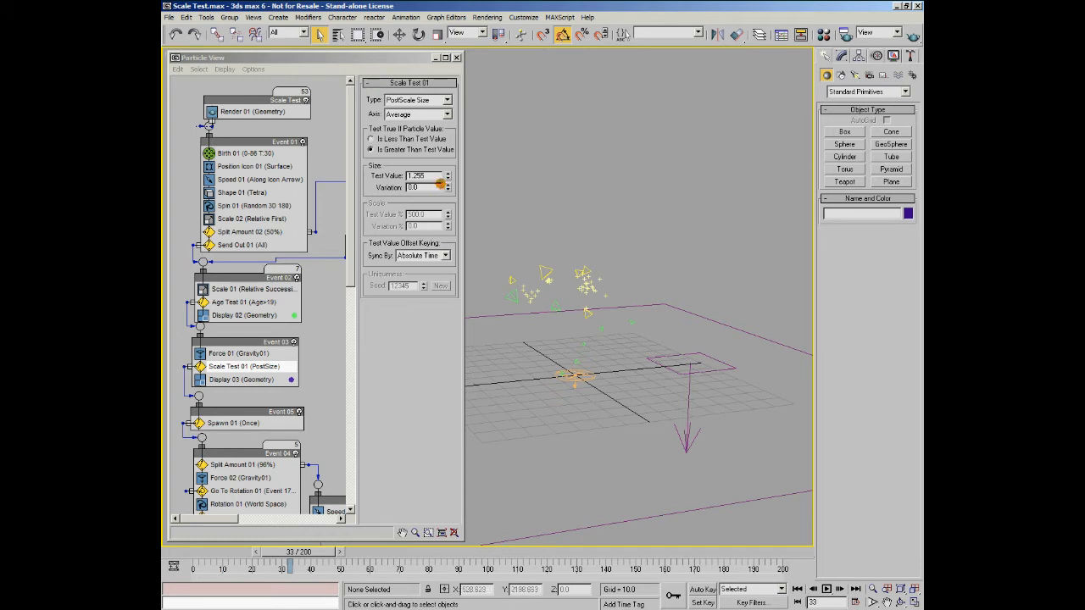
Step: Raise Scale Test 01's size test value to 1.619 and scrub the timeline to frame 42 to check the particles
{"action": "left_click", "coordinate": [449, 173]}
{"action": "left_click_drag", "start_coordinate": [448, 175], "coordinate": [453, 155]}
{"action": "left_click_drag", "start_coordinate": [181, 557], "coordinate": [301, 556]}
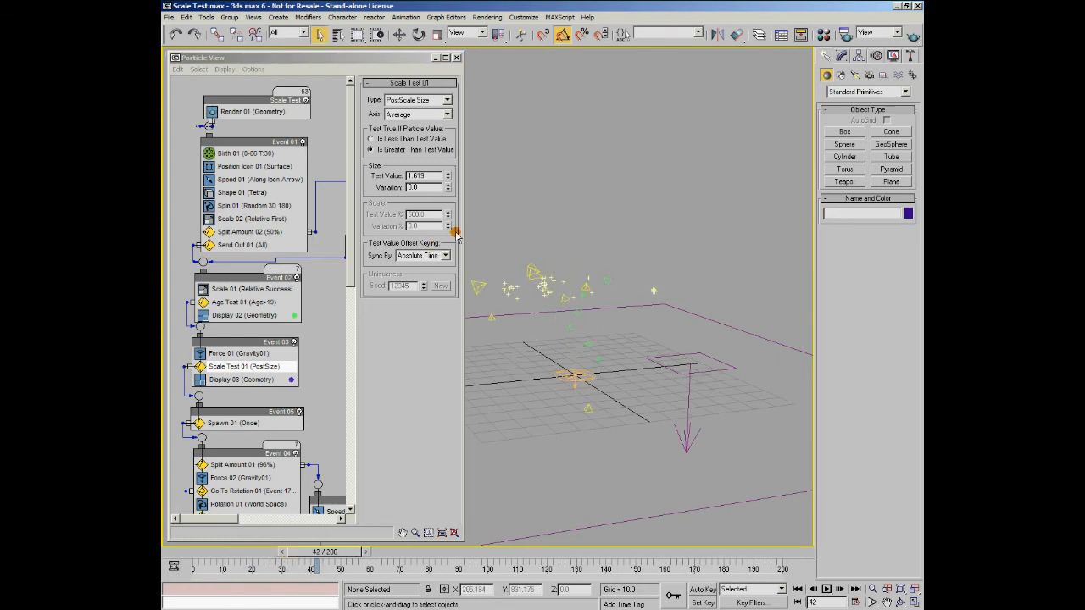
Step: Set Scale Test 01's size test value to 4.6 and scrub the animation up to frame 110
{"action": "mouse_move", "coordinate": [450, 178]}
{"action": "left_mouse_down"}
{"action": "mouse_move", "coordinate": [460, 106]}
{"action": "mouse_move", "coordinate": [454, 185]}
{"action": "left_mouse_up"}
{"action": "left_click_drag", "start_coordinate": [223, 557], "coordinate": [362, 556]}
{"action": "left_click_drag", "start_coordinate": [321, 553], "coordinate": [516, 552]}
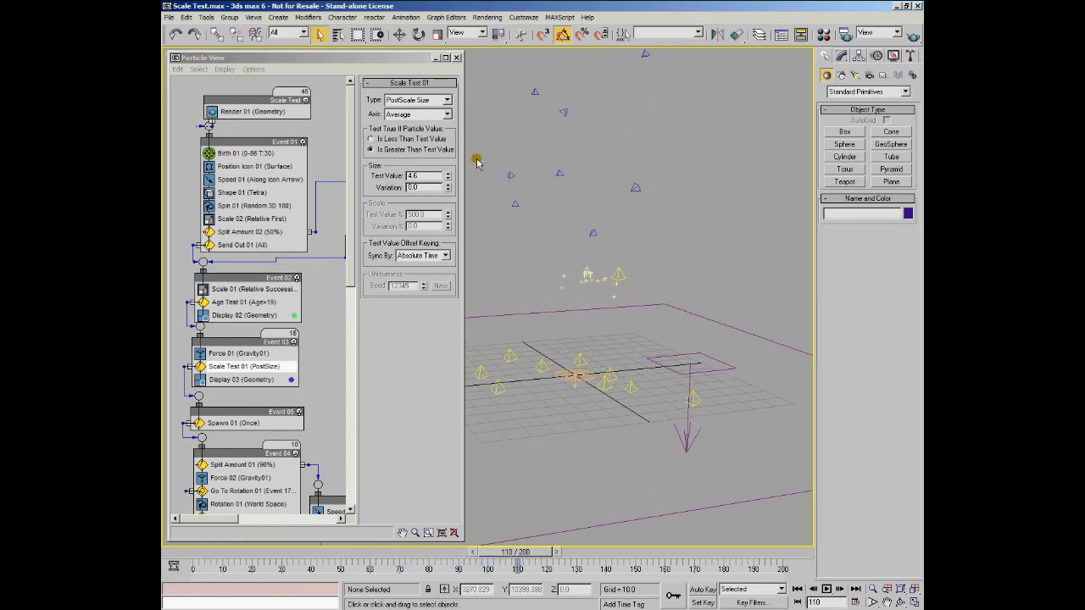
Step: Increase Scale Test 01's size test value to 6.487 and scrub the animation to frame 78
{"action": "left_click_drag", "start_coordinate": [456, 173], "coordinate": [469, 132]}
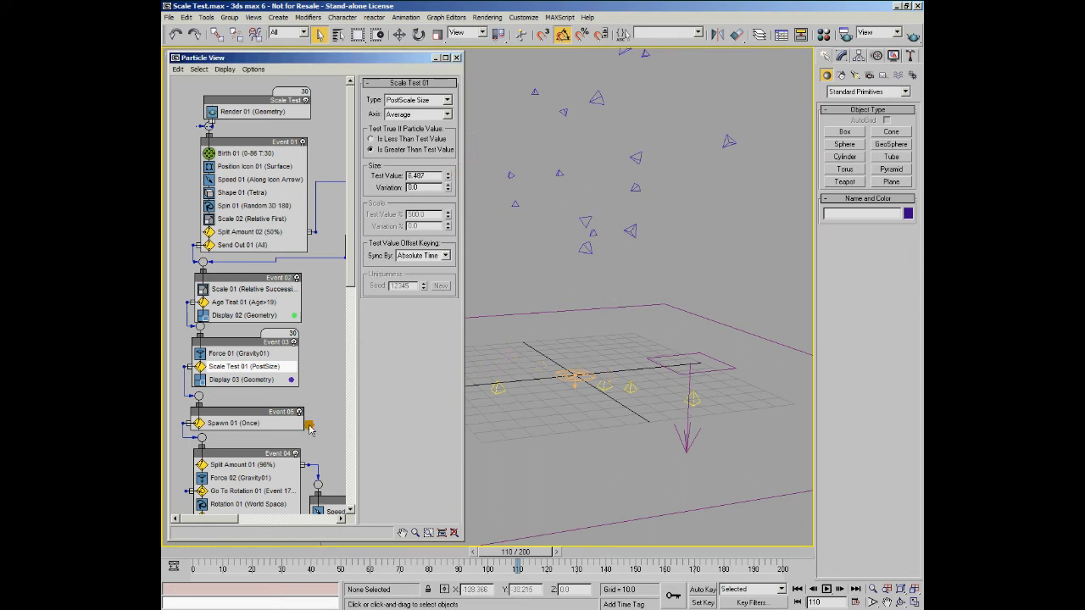
{"action": "left_click_drag", "start_coordinate": [204, 553], "coordinate": [409, 551]}
{"action": "left_click", "coordinate": [371, 150]}
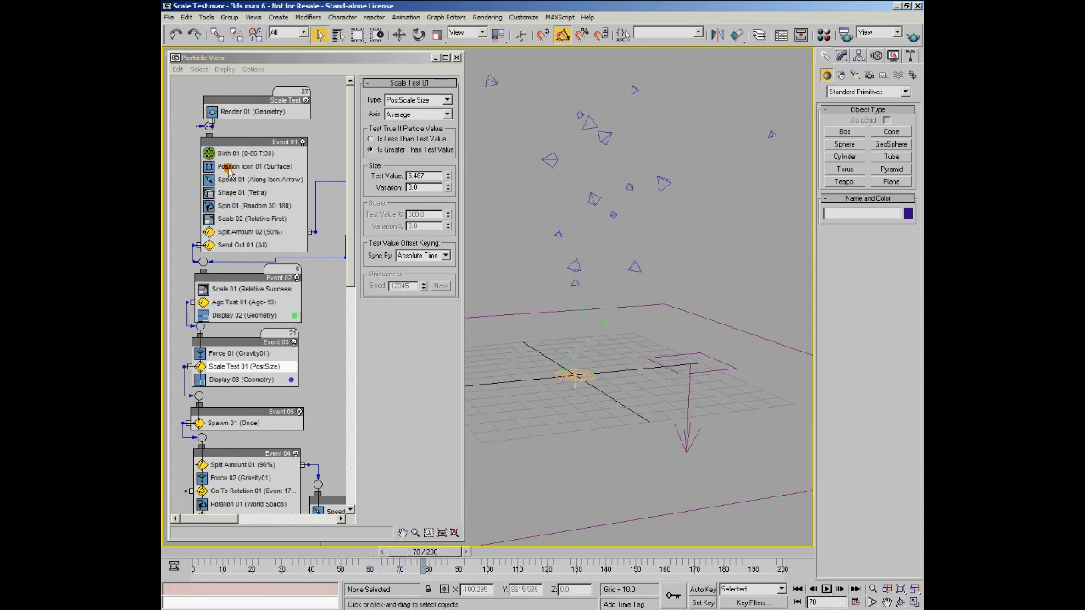
Step: Compare the particle sizes in Shape 01 and Event 07's Shape 02, and inspect the Split Amount 02 settings
{"action": "left_click", "coordinate": [241, 192]}
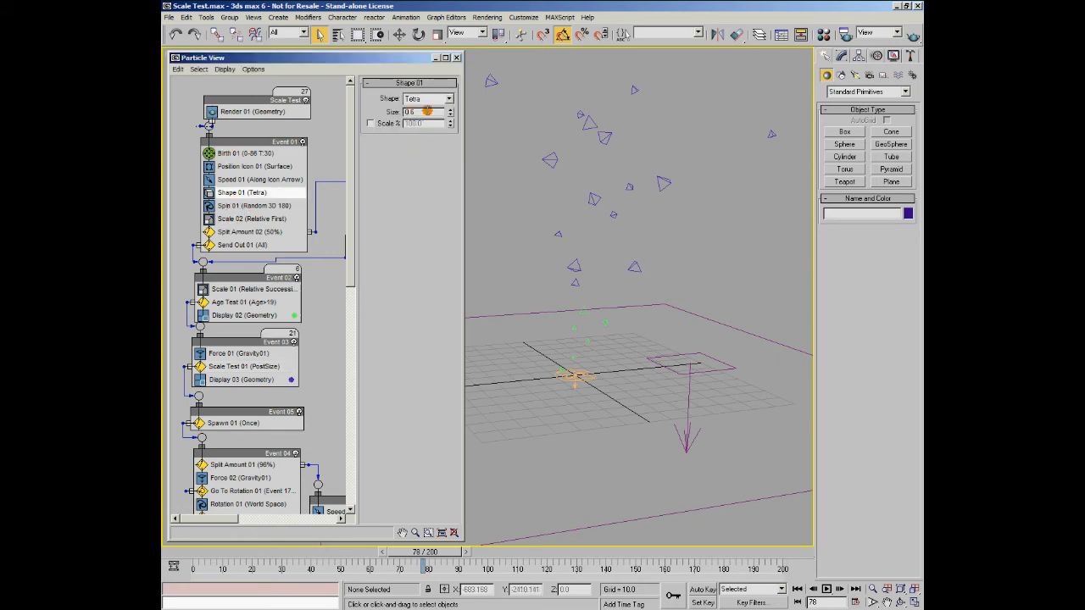
{"action": "left_click", "coordinate": [240, 232]}
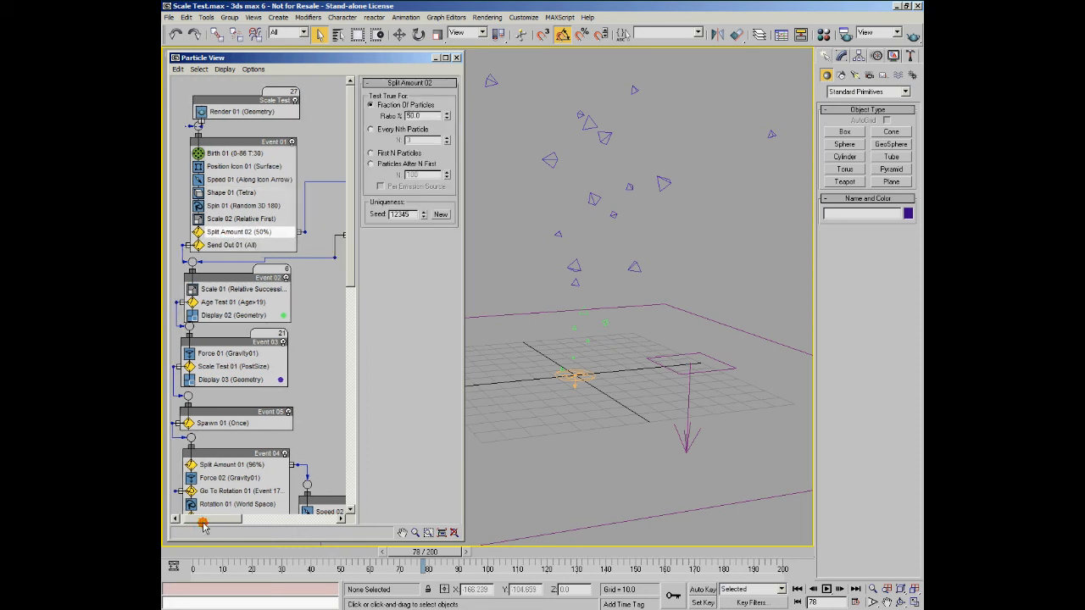
{"action": "left_click_drag", "start_coordinate": [204, 523], "coordinate": [253, 519]}
{"action": "left_click", "coordinate": [246, 197]}
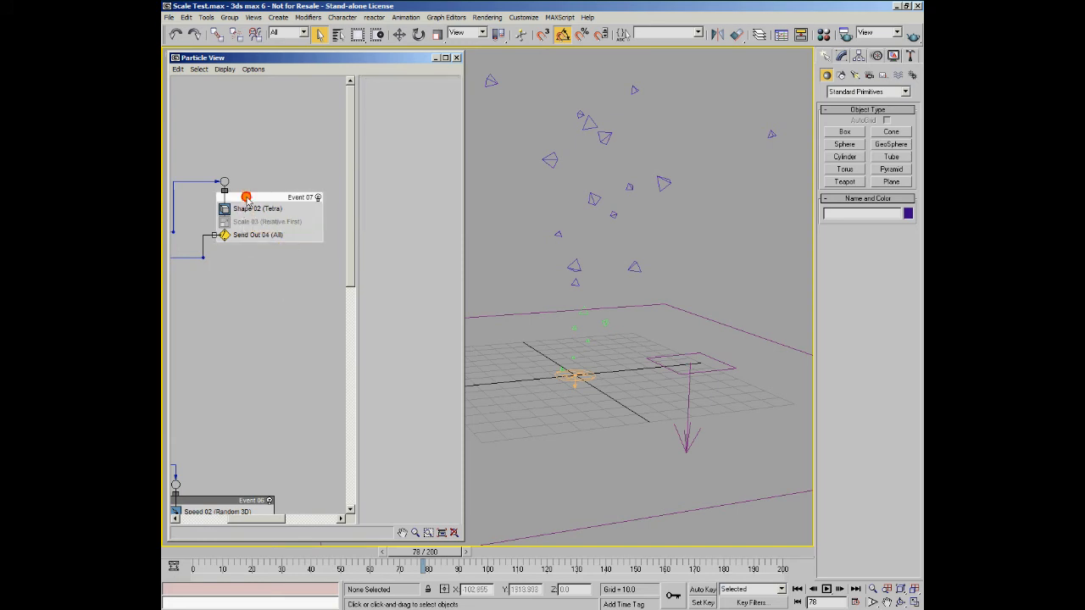
{"action": "left_click", "coordinate": [249, 209]}
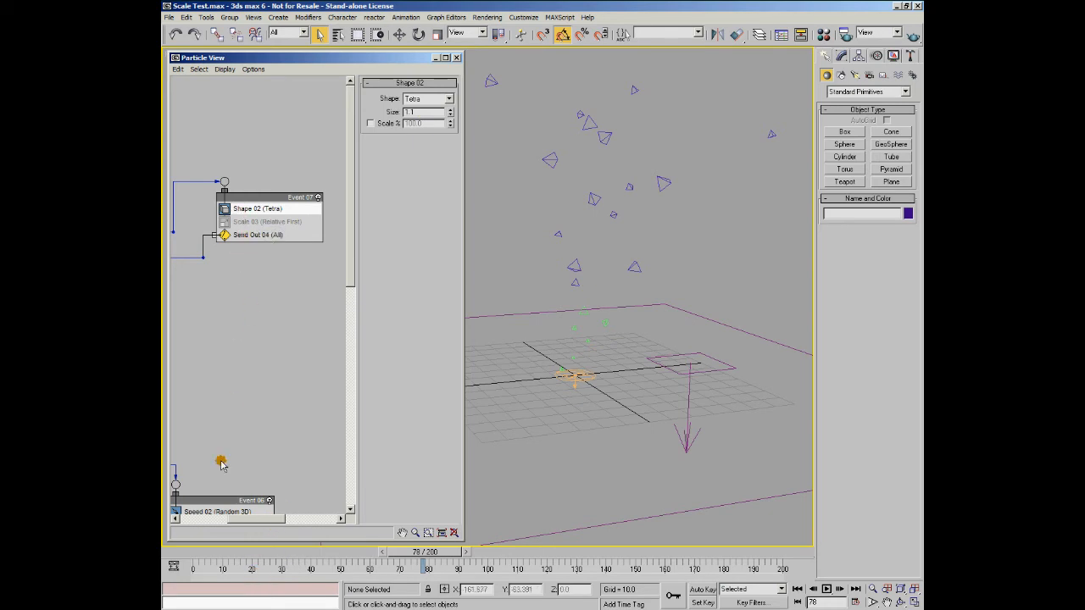
{"action": "left_click_drag", "start_coordinate": [244, 519], "coordinate": [202, 525]}
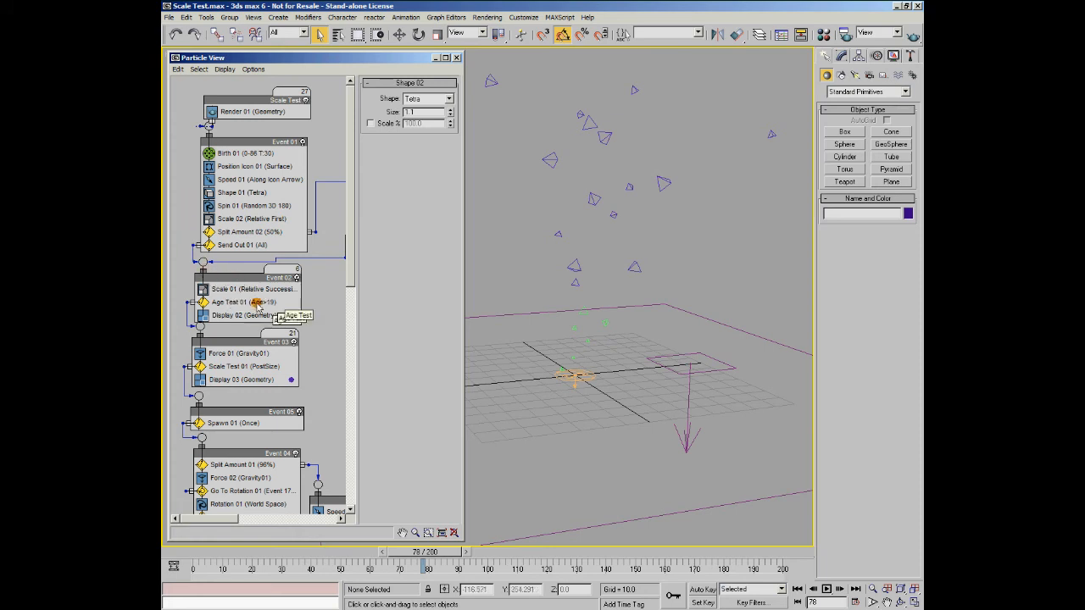
{"action": "left_click", "coordinate": [242, 193]}
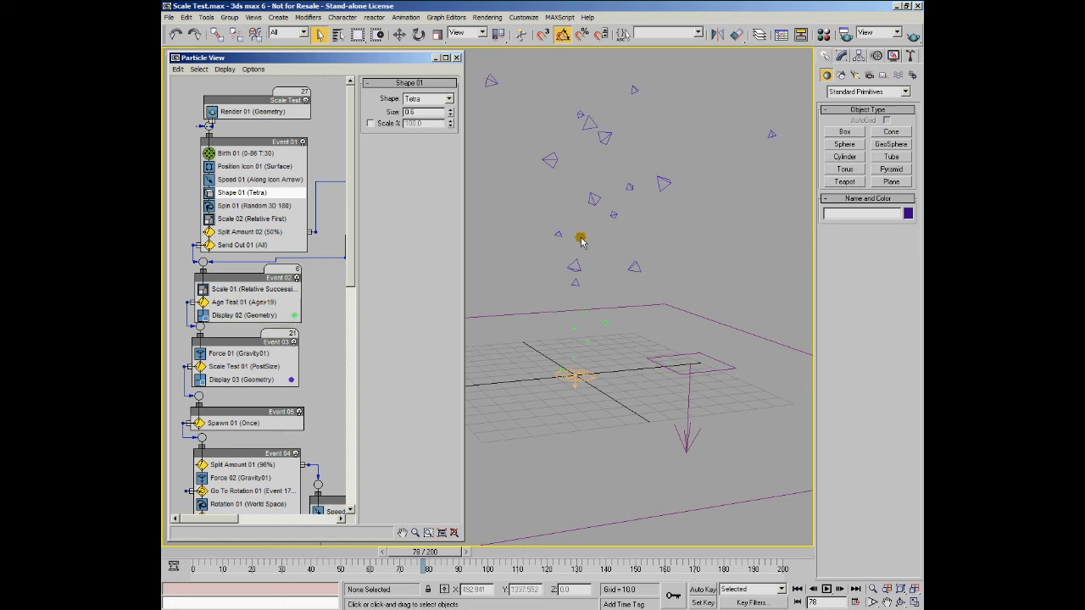
Step: Set Age Test 01's test value to 13 and scrub the animation from its early frames to frame 30
{"action": "left_click", "coordinate": [243, 302]}
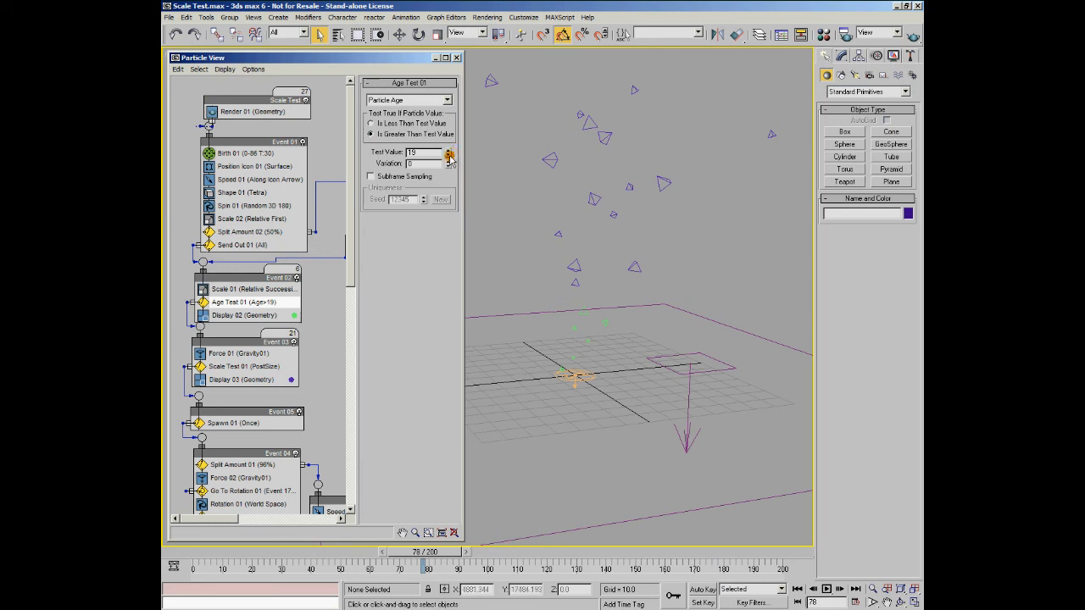
{"action": "left_click_drag", "start_coordinate": [449, 156], "coordinate": [462, 174]}
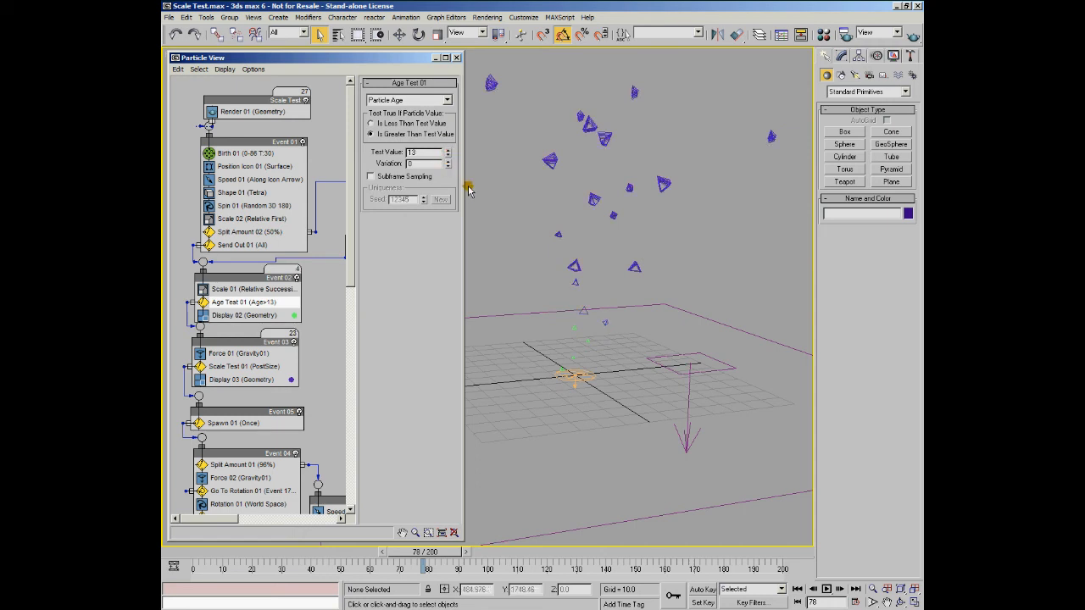
{"action": "left_click_drag", "start_coordinate": [194, 552], "coordinate": [222, 556]}
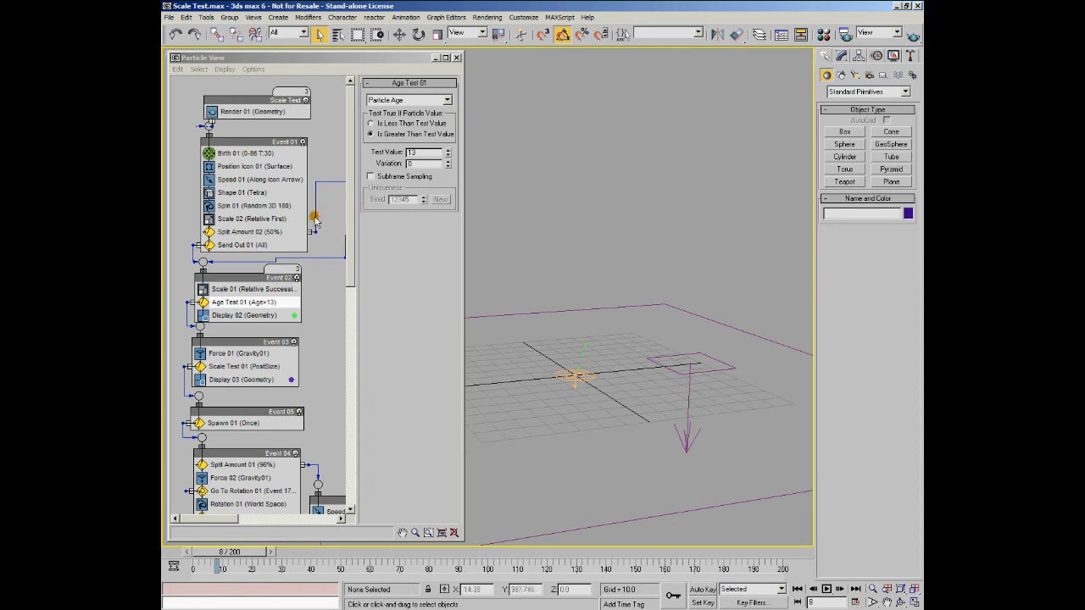
{"action": "mouse_move", "coordinate": [234, 519]}
{"action": "left_mouse_down"}
{"action": "mouse_move", "coordinate": [262, 521]}
{"action": "mouse_move", "coordinate": [223, 525]}
{"action": "left_mouse_up"}
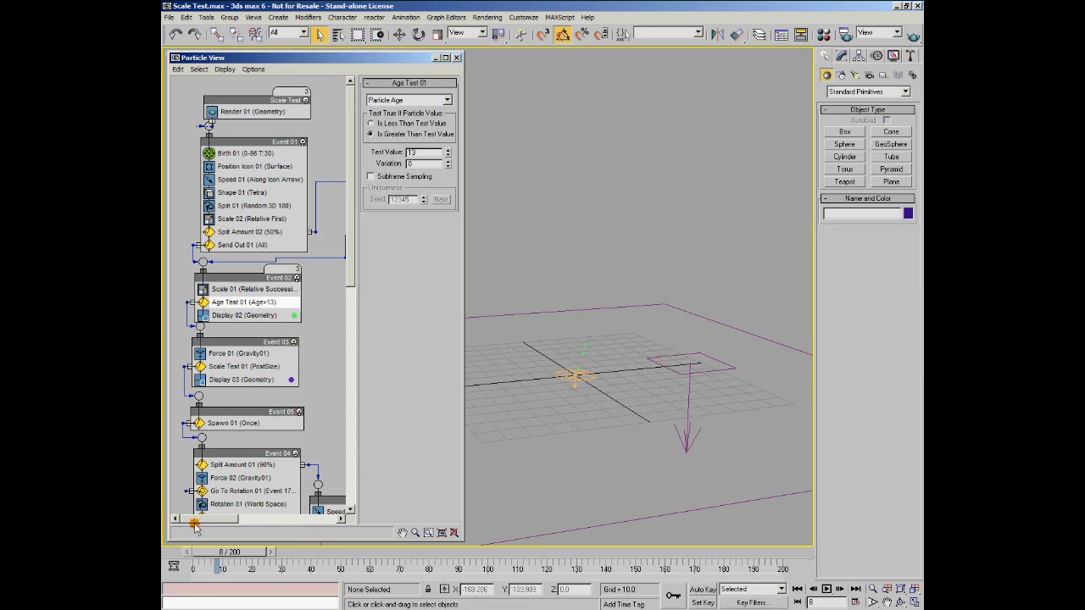
{"action": "left_click_drag", "start_coordinate": [218, 553], "coordinate": [275, 559]}
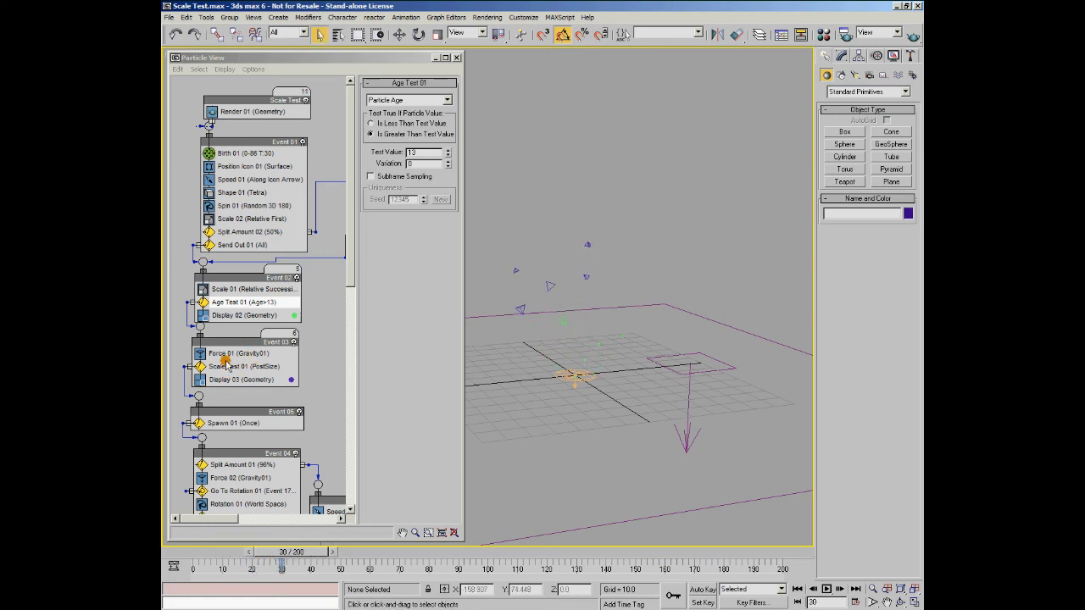